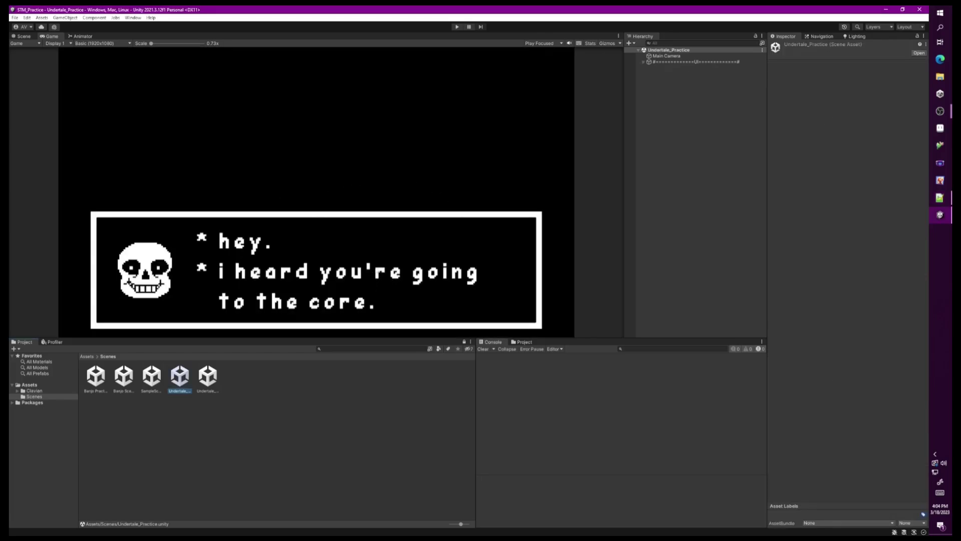
Step: Play the Undertale_Practice scene to preview how the dialogue text reads out, and stop playback
click(457, 26)
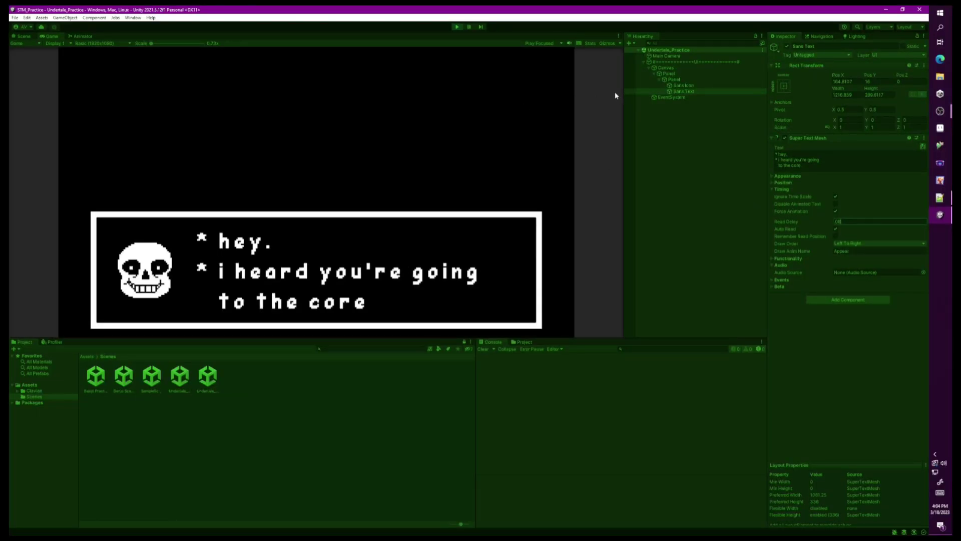
click(457, 28)
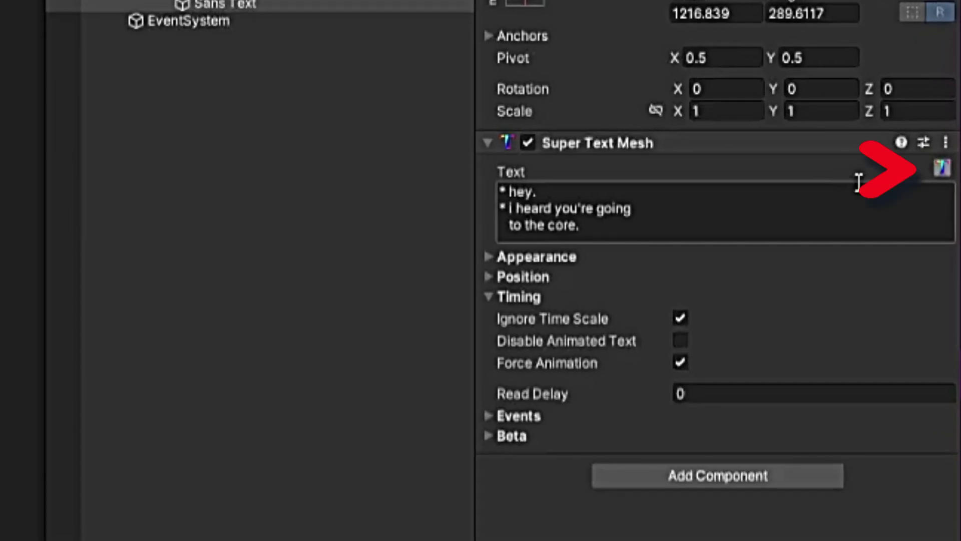
Step: In the Sans Text object's Super Text Mesh text data, create a new inline audio clip entry named sans
click(942, 168)
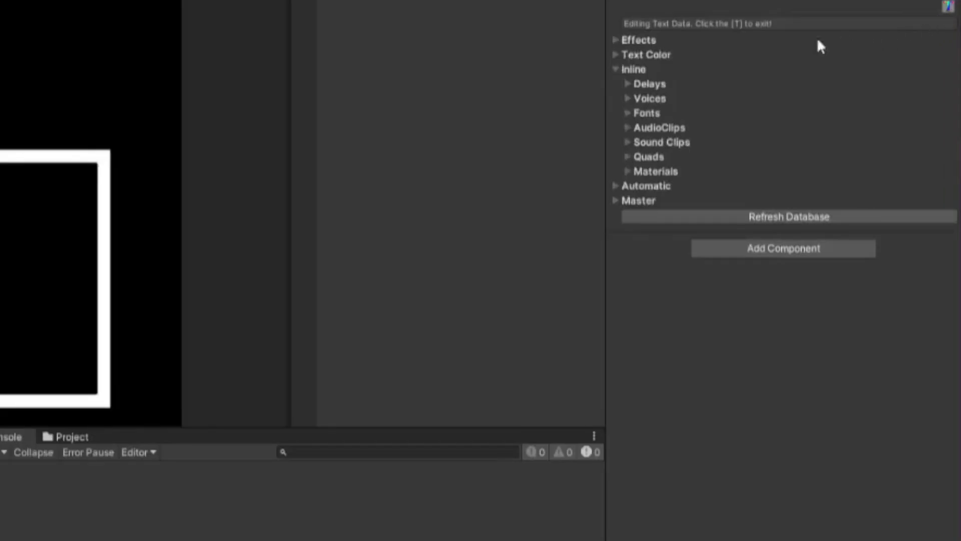
click(625, 131)
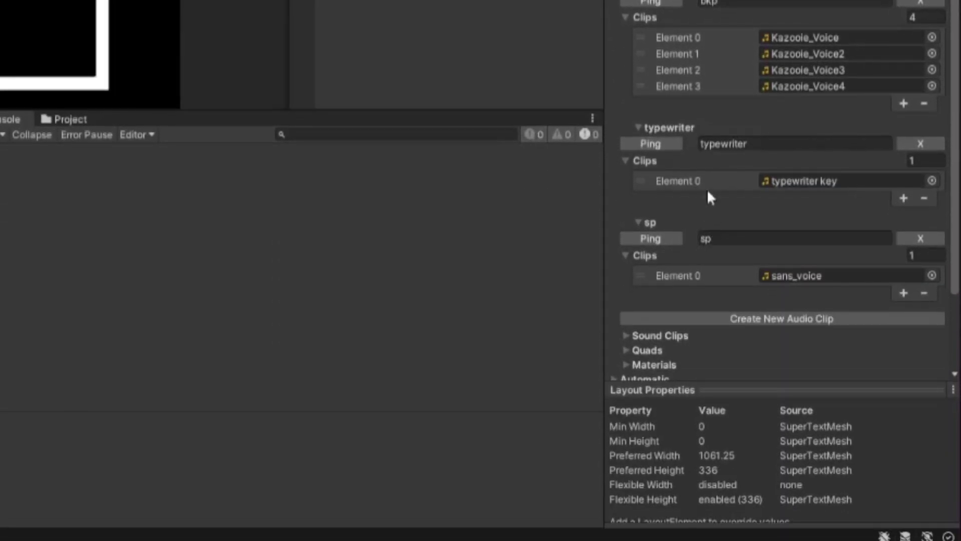
click(782, 318)
scroll(819, 288, down, 2)
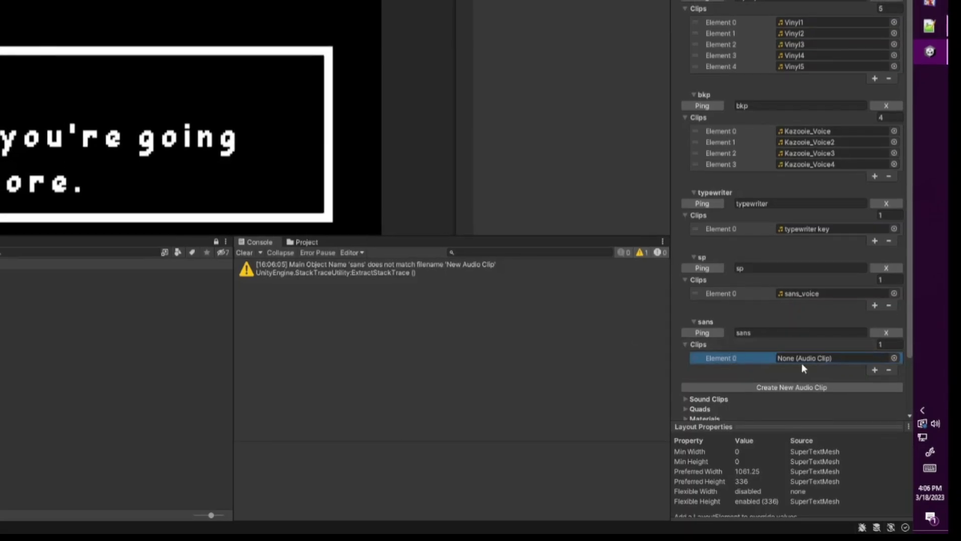
Step: Assign the sans_voice audio file to Element 0 of the sans audio clip entry
click(893, 357)
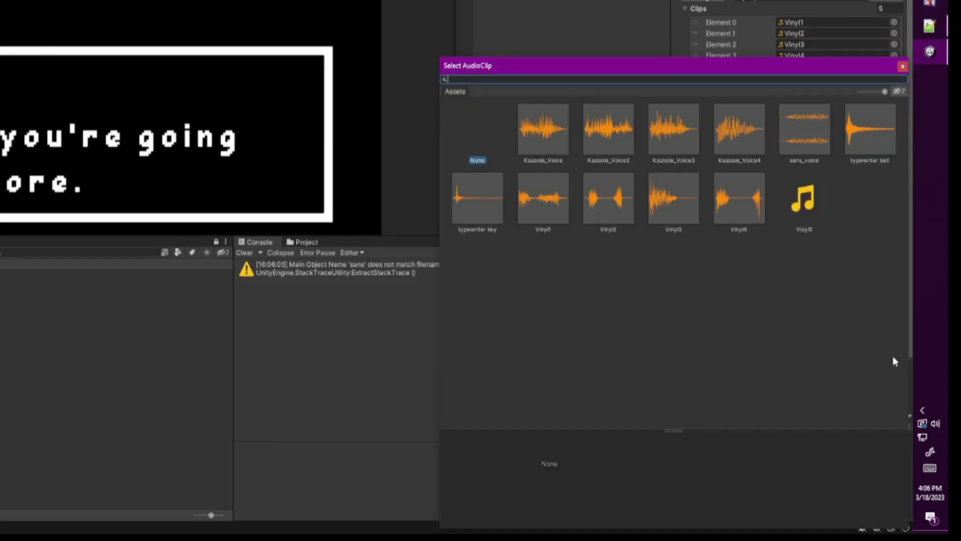
text(sans)
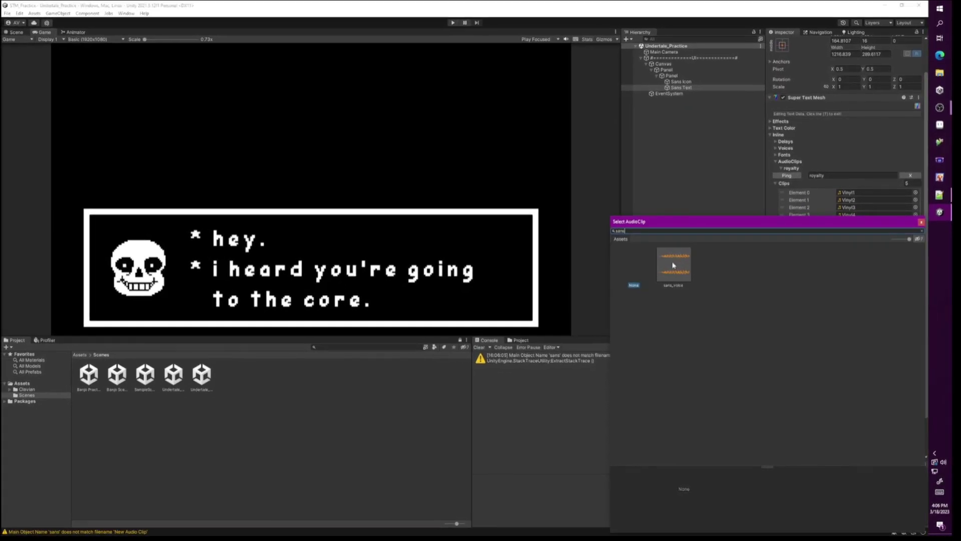
double_click(672, 259)
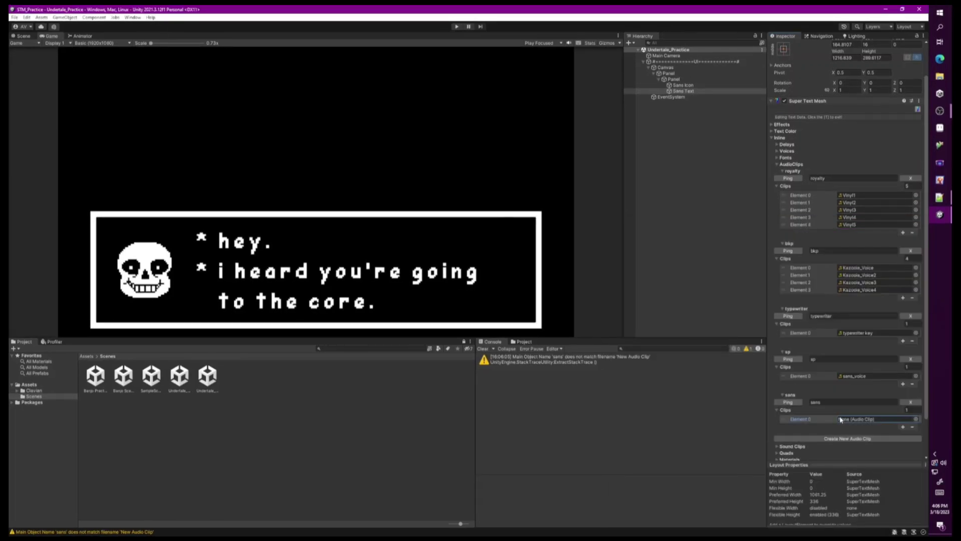
click(88, 356)
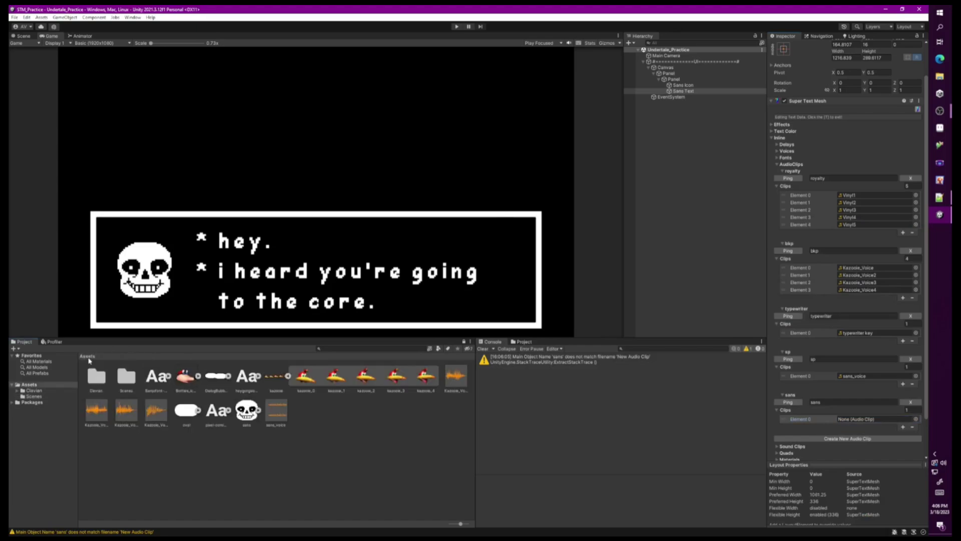
drag(249, 408, 723, 418)
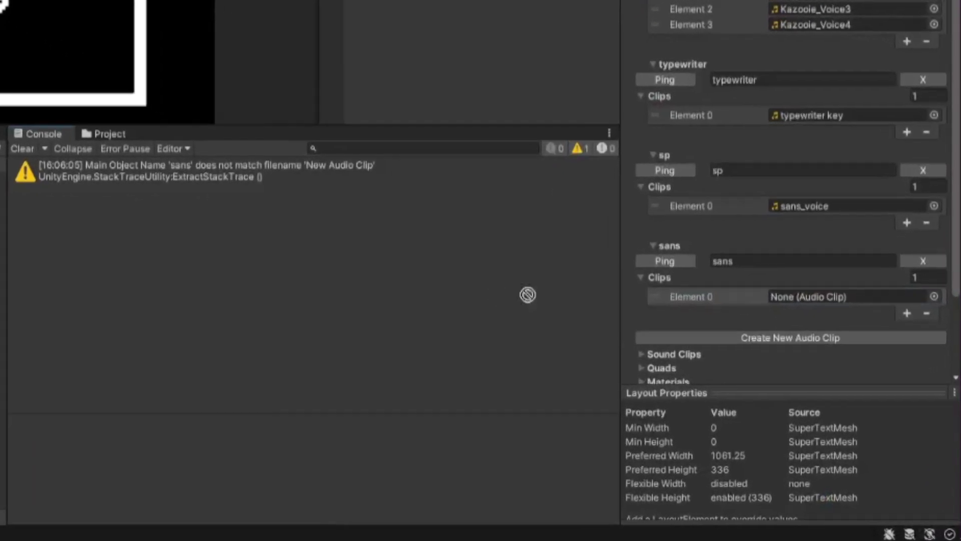
drag(525, 294, 662, 264)
Step: Create a new inline voice named sans with the text <audioClip=sans>
click(929, 322)
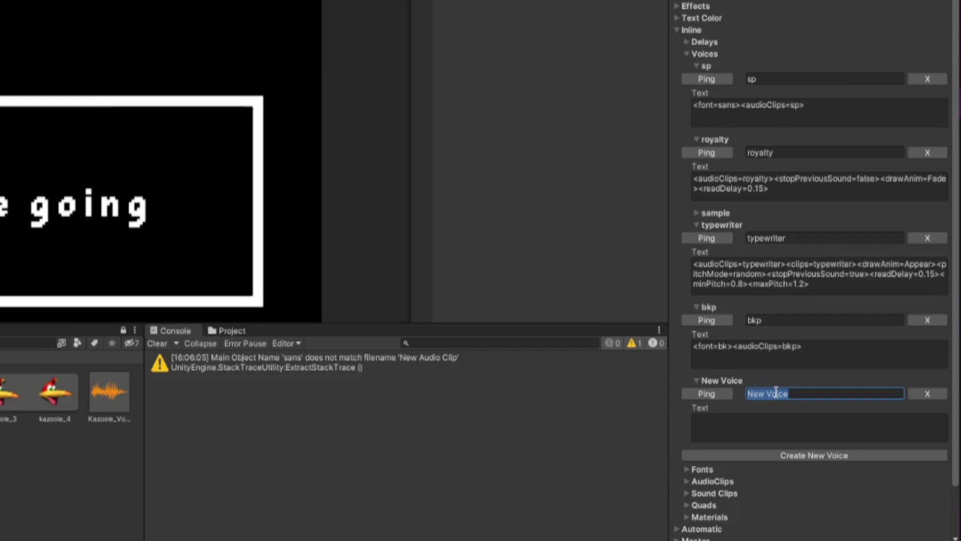
text(sans)
key(Tab)
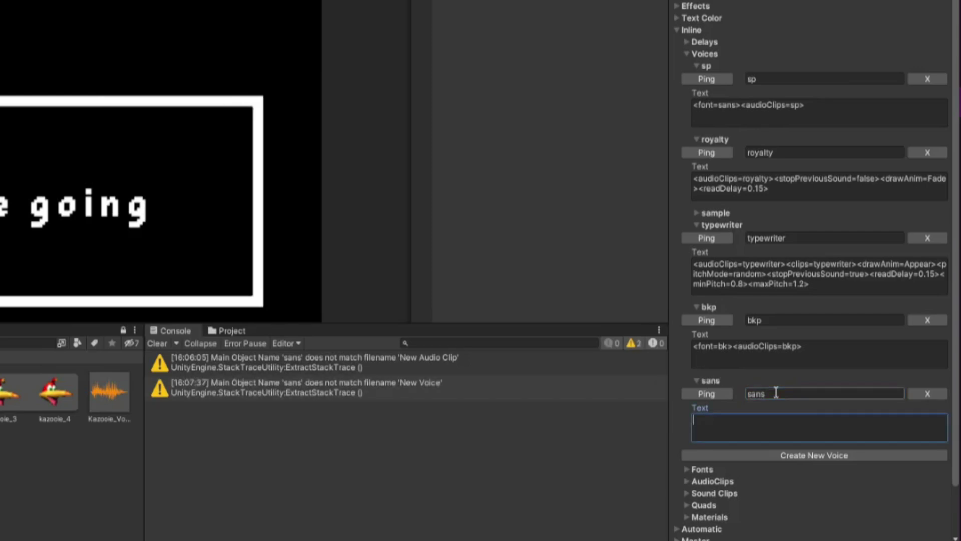
text(<audioClip=sans>)
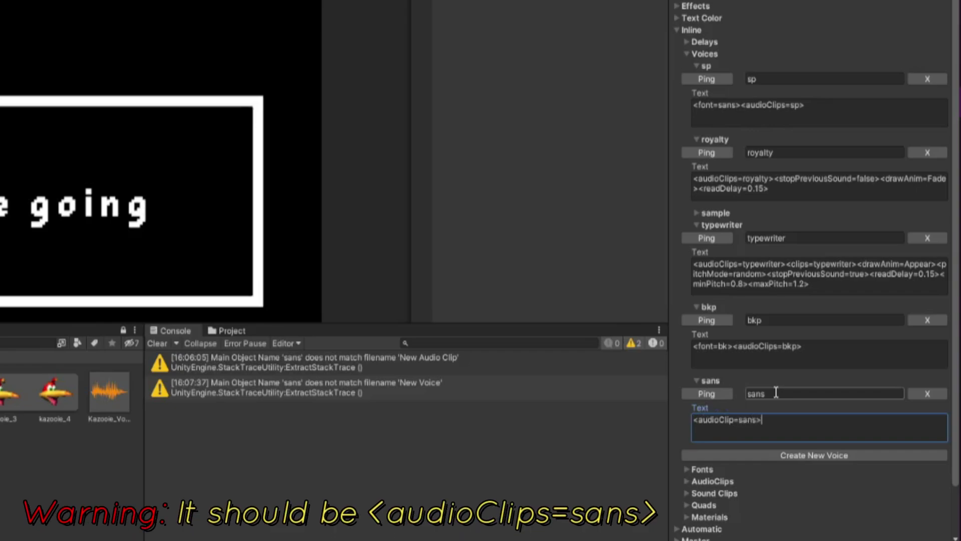
key(Return)
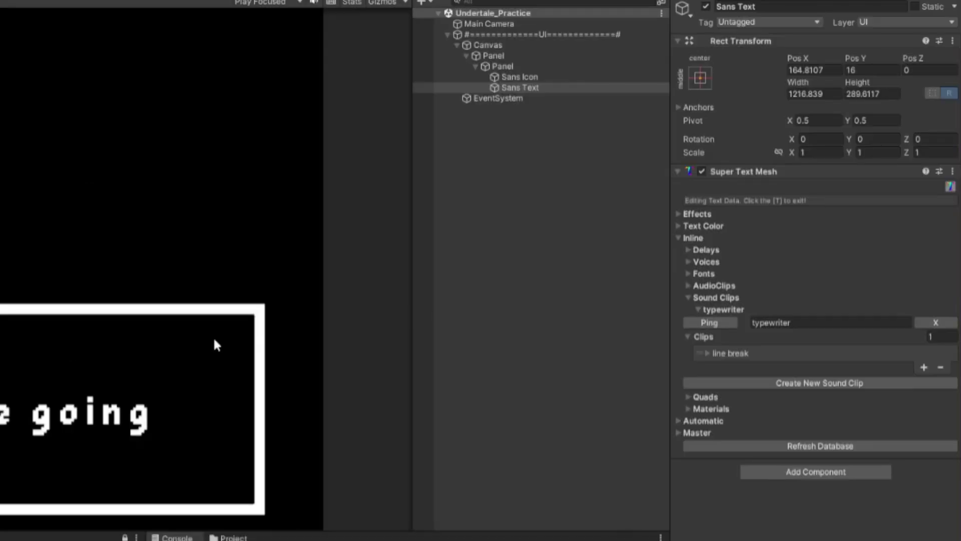
Step: Leave the text data editing and insert the tag <v=sans> before "* hey." in the dialogue text
click(950, 186)
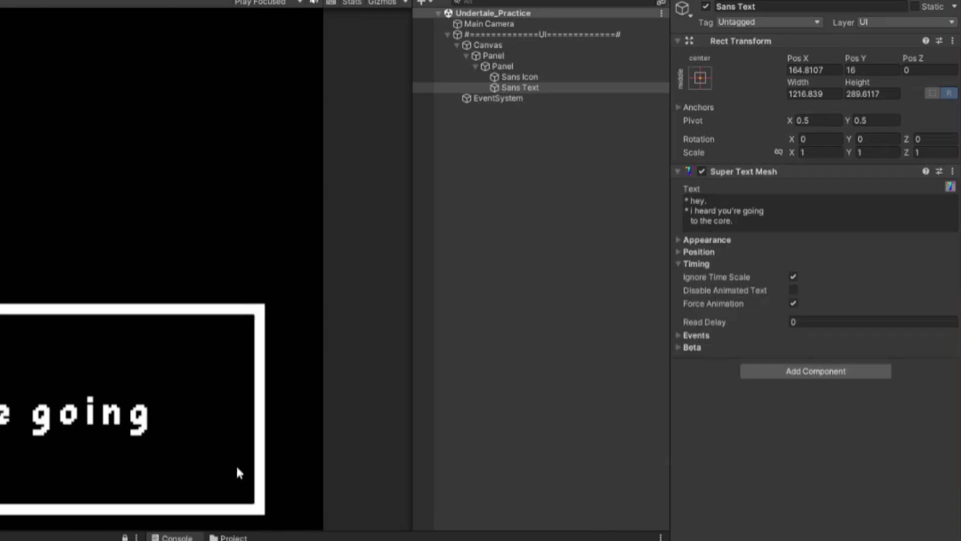
click(684, 200)
text(<v=sans>)
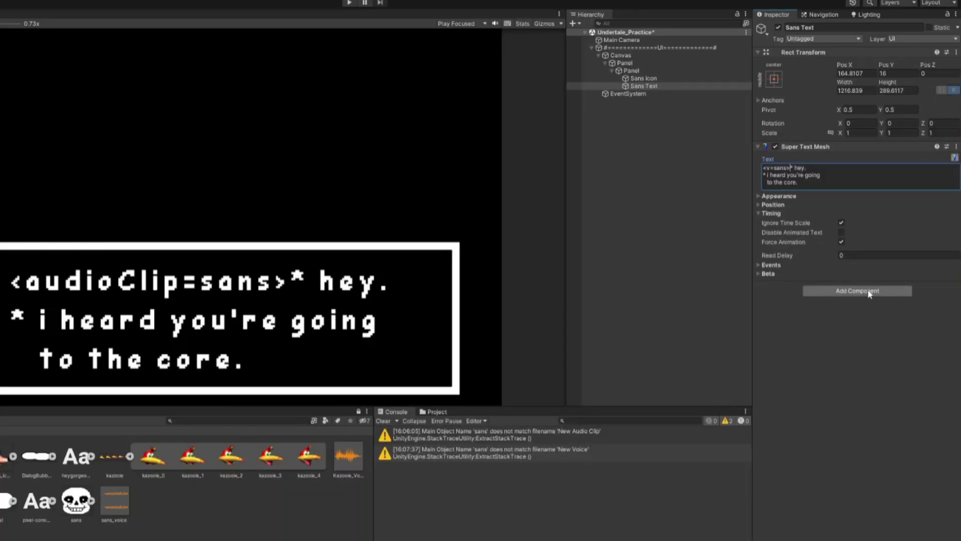
Step: Add an Audio Source component to the Sans Text object
click(832, 375)
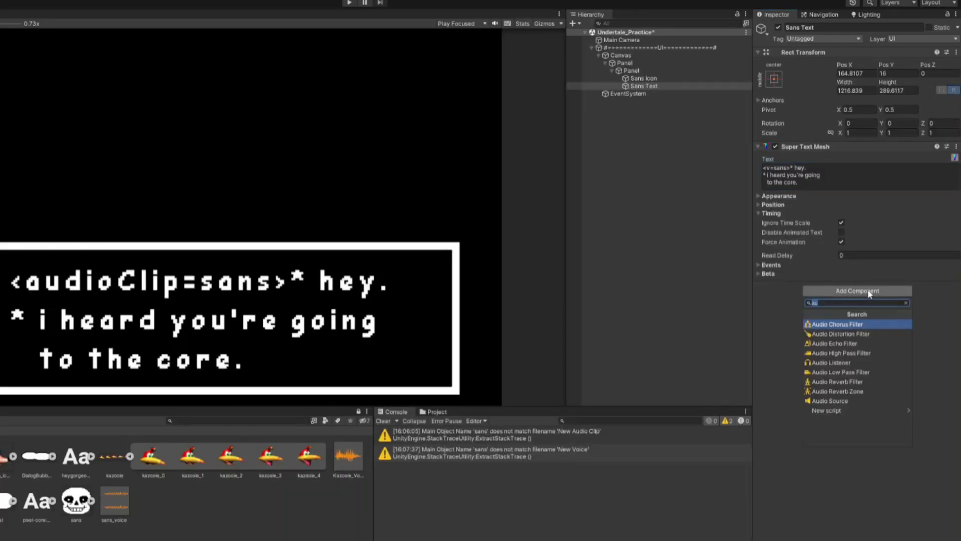
key(Up)
key(Up)
key(Return)
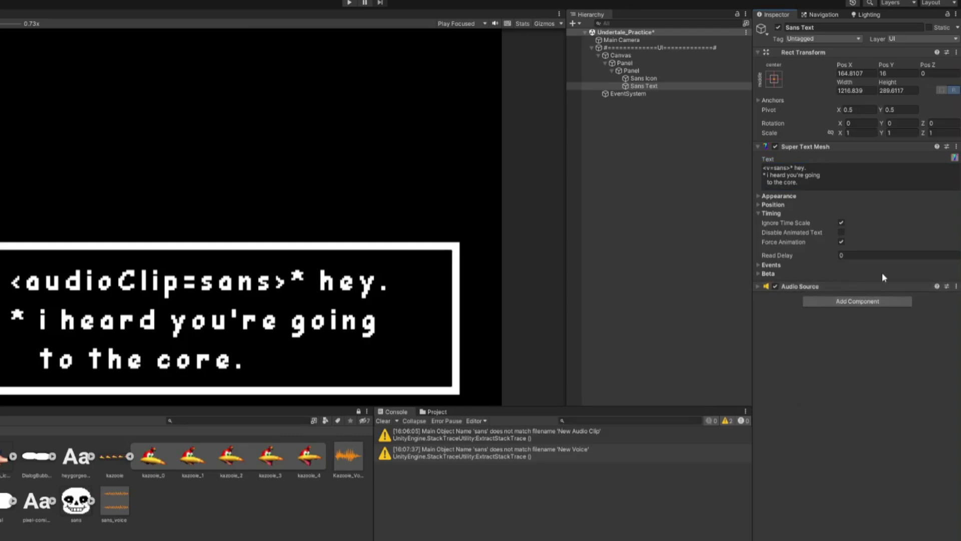
Step: Set the Read Delay to 0.08 and assign Sans Text's own Audio Source component as the text mesh's audio source
click(861, 255)
text(0.08)
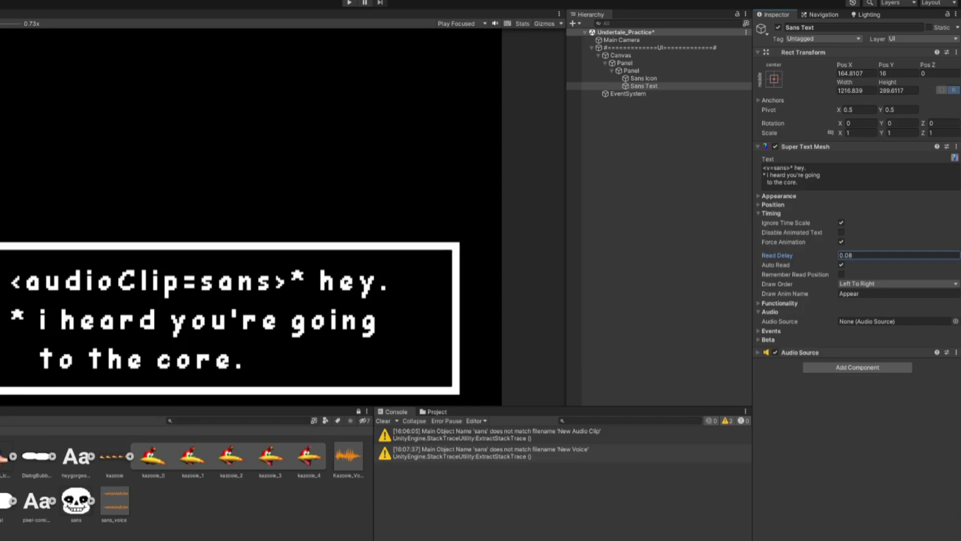
drag(809, 353, 846, 323)
Step: Correct the sans voice's tag to <audioClips=sans> and play the scene to test the voice
click(349, 3)
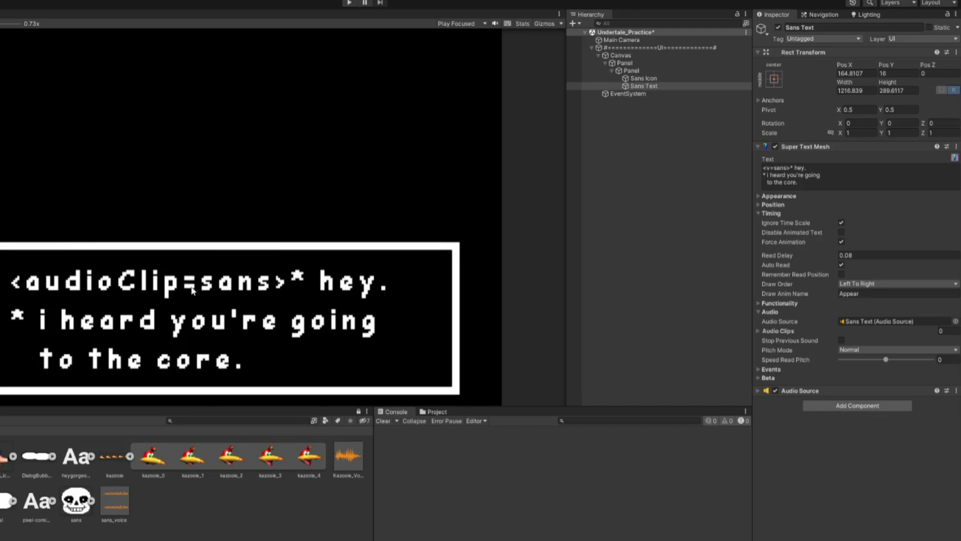
click(955, 157)
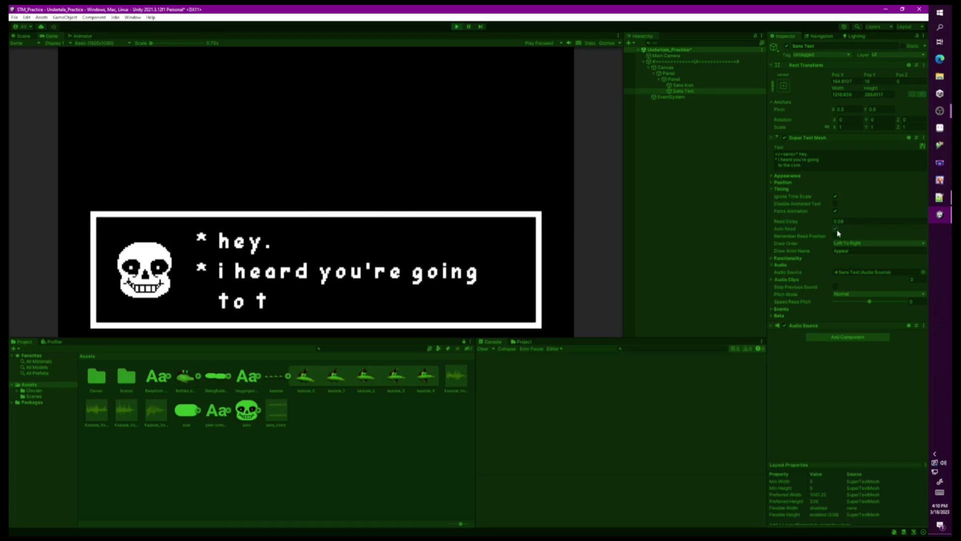
click(456, 26)
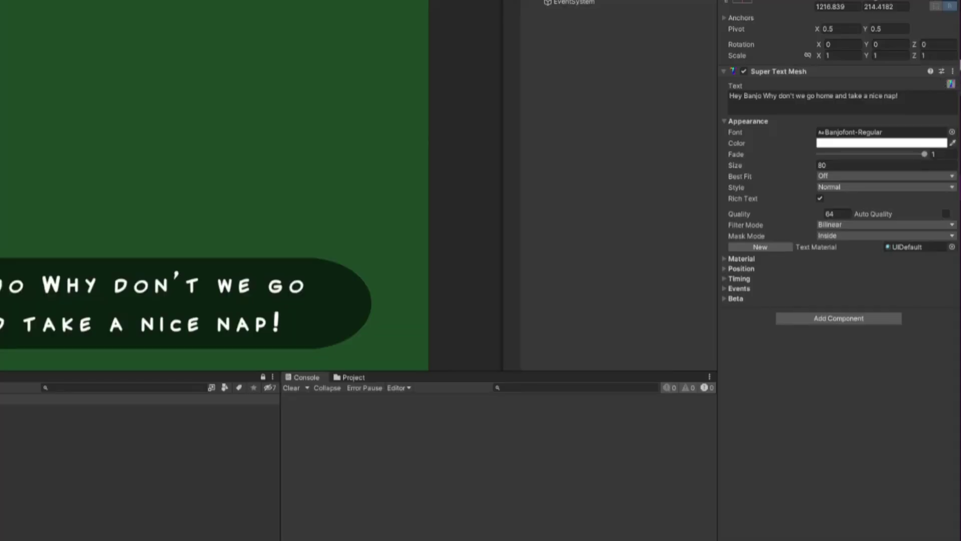
Step: In the Banjo Practice scene's BKText text data, create a new inline audio clip entry named bk
click(951, 83)
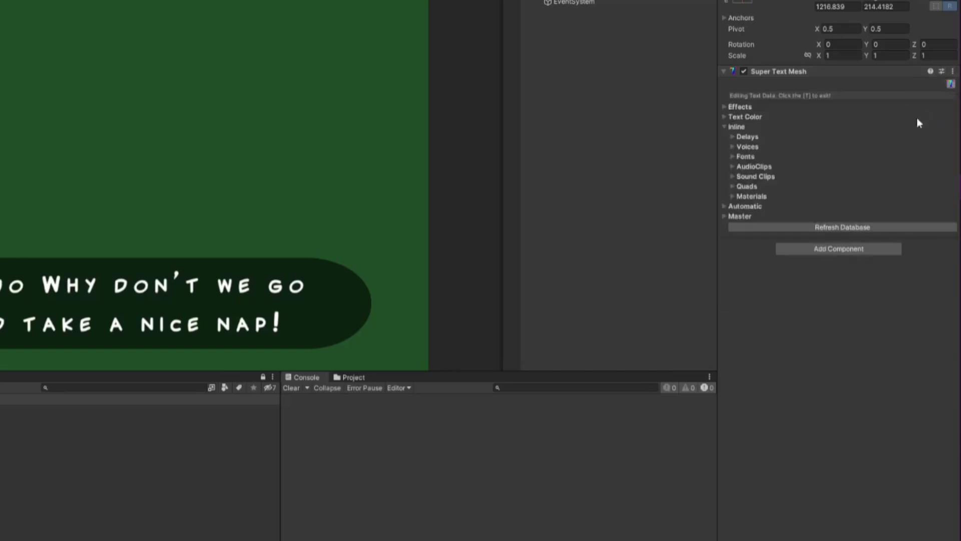
click(743, 169)
scroll(845, 219, down, 2)
scroll(845, 219, down, 2)
click(811, 458)
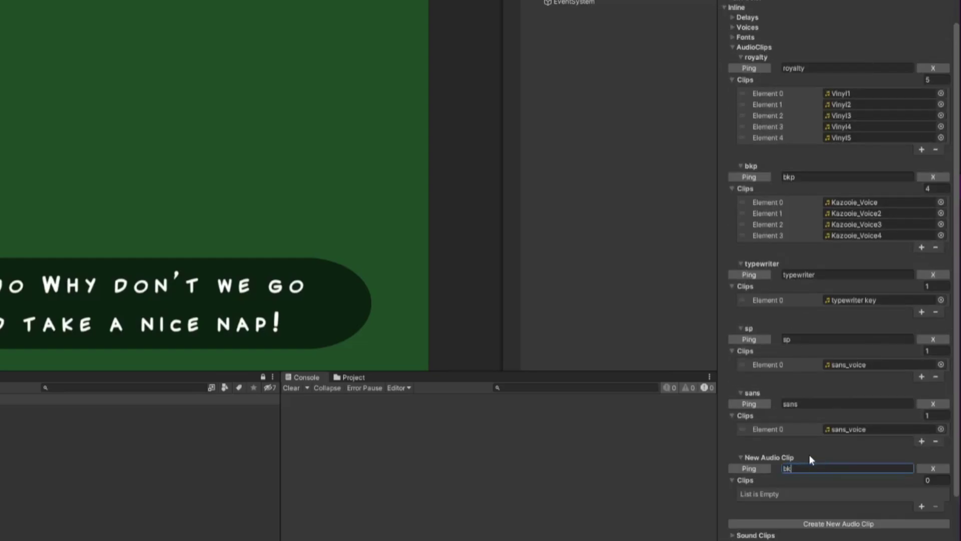
key(Return)
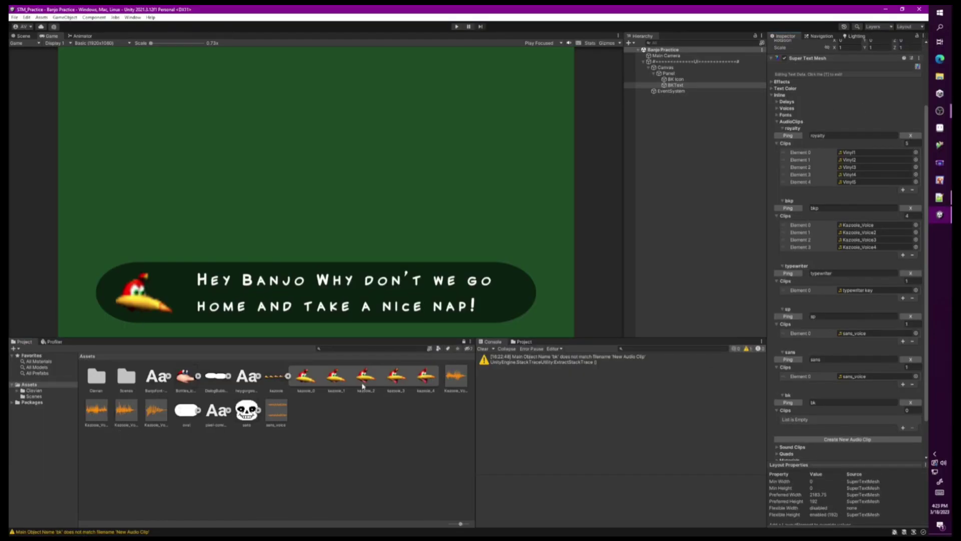
Step: Add the four Kazooie_Voice audio files from the Assets folder to the bk entry's clips list
click(458, 384)
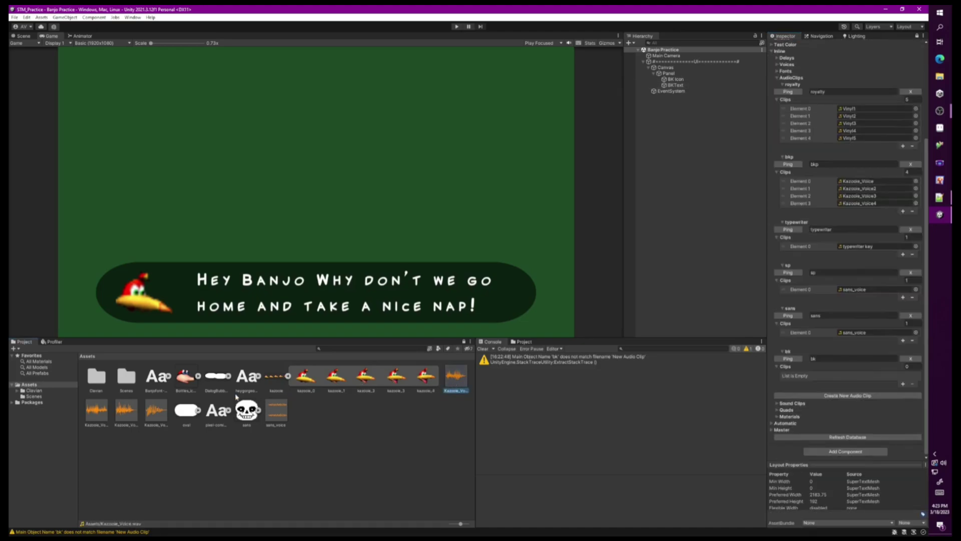
shift+click(156, 419)
drag(449, 382, 804, 370)
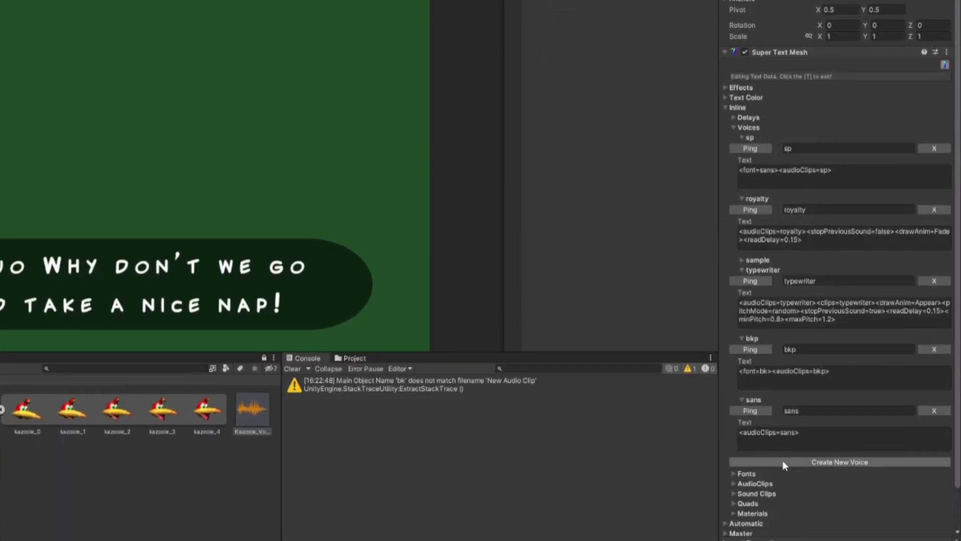
Step: Create a new inline voice named bk with the text <audioClips=bk> and leave the text data editing
click(783, 463)
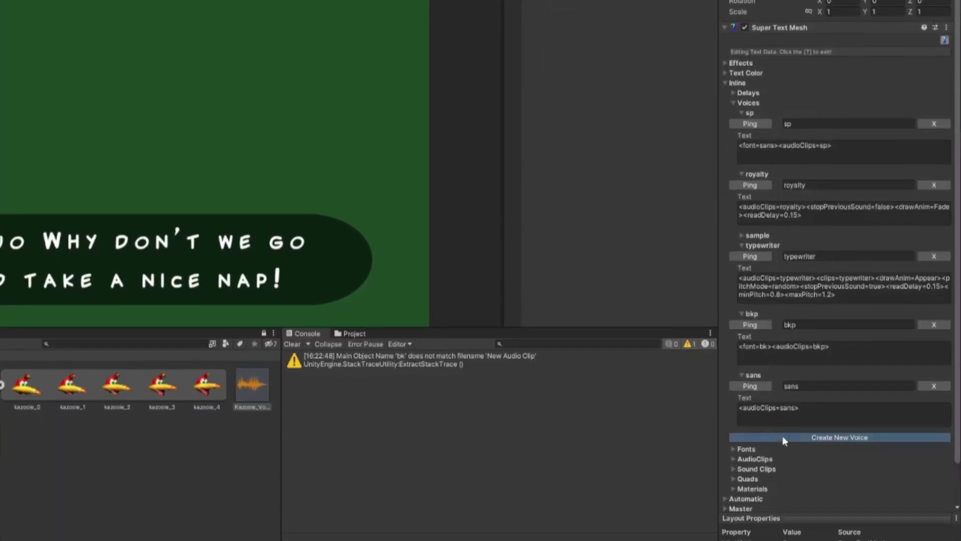
text(bk)
click(784, 456)
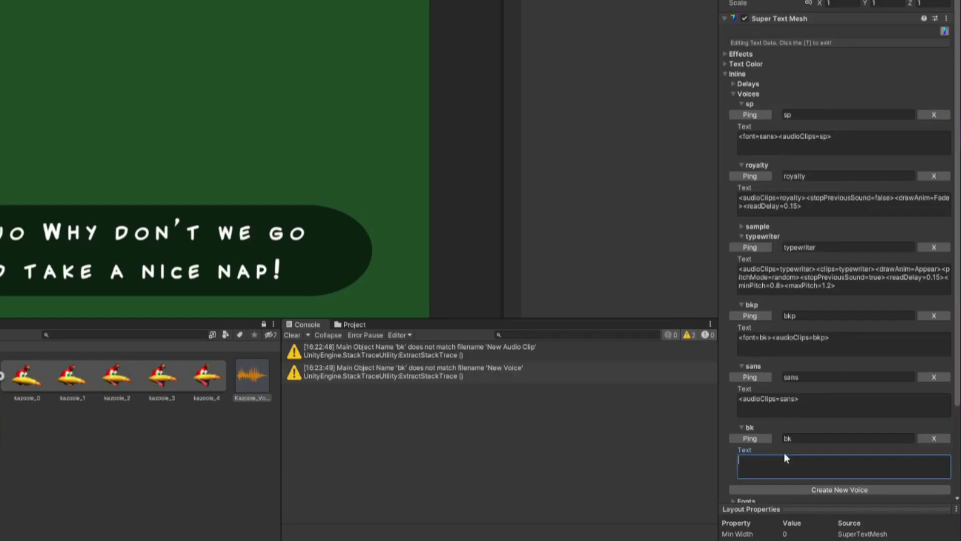
text(<audioClips=bk>)
click(945, 31)
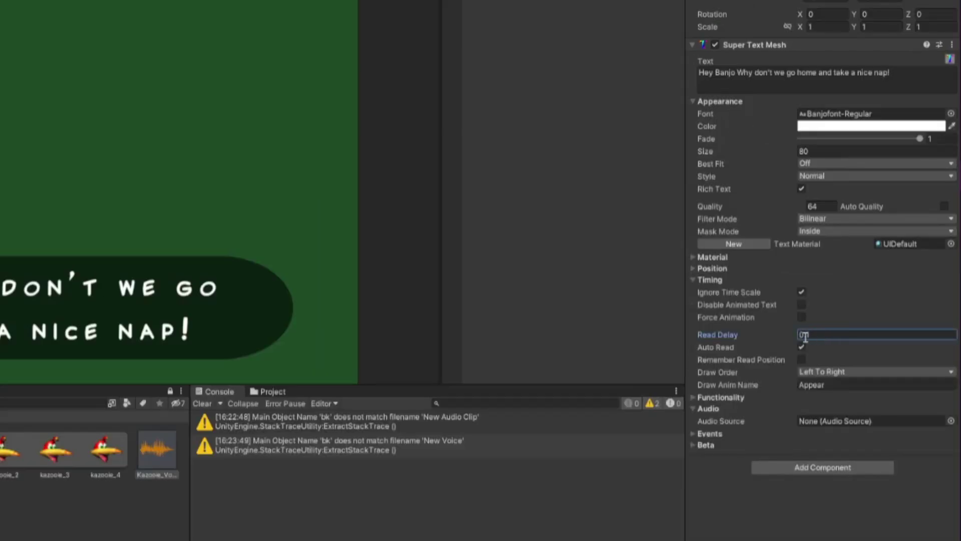
Step: Set BKText's Read Delay to 0.1, and add an Audio Source component assigned as the text mesh's audio source
text(.1)
click(830, 466)
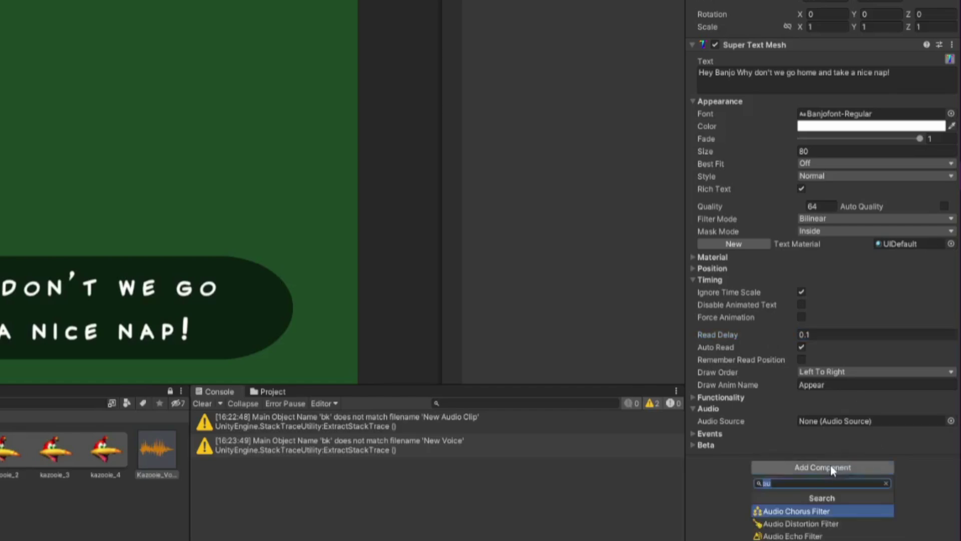
text(audio source)
key(Return)
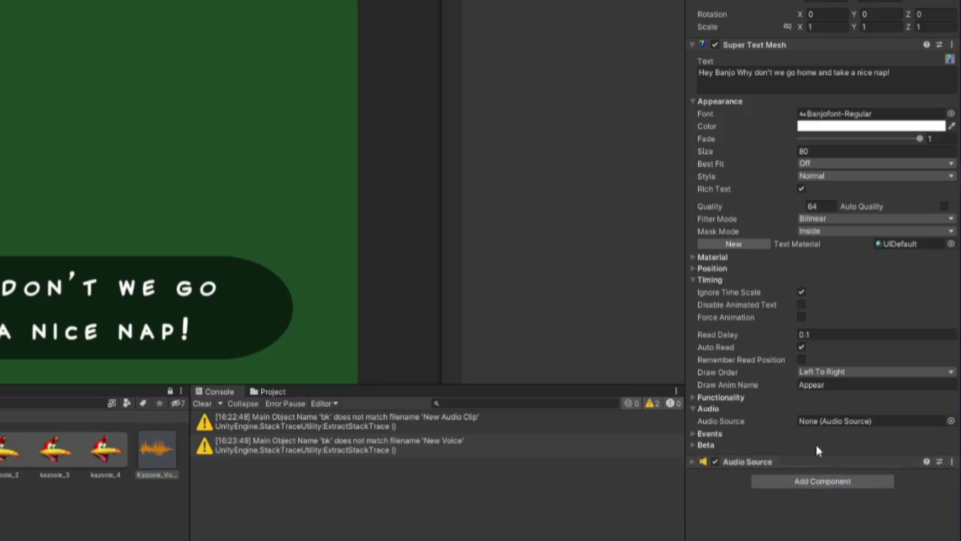
drag(790, 458, 816, 421)
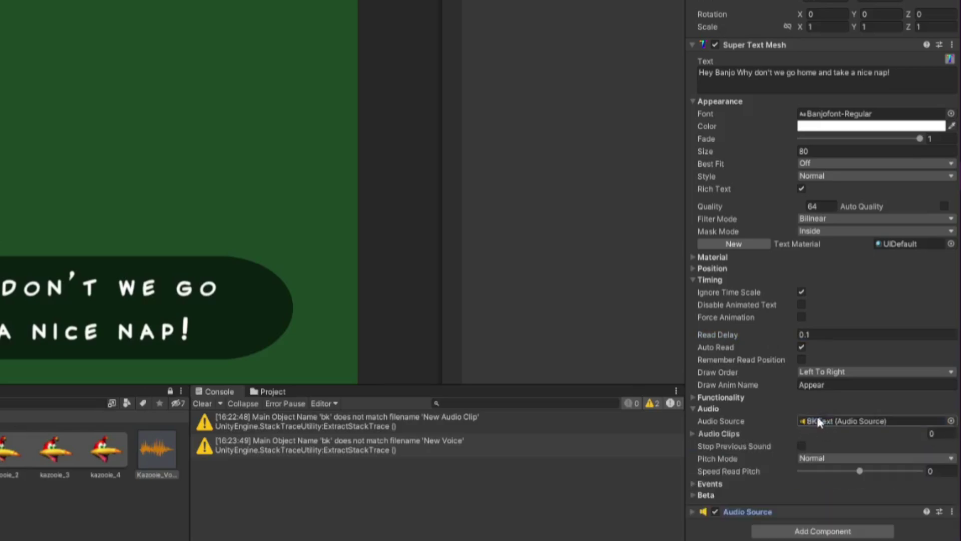
Step: Set BKText's Pitch Mode to Perlin with a minimum pitch of 0.9 and a maximum pitch of 1.1
click(821, 458)
click(822, 512)
key(Tab)
key(Tab)
text(1.1)
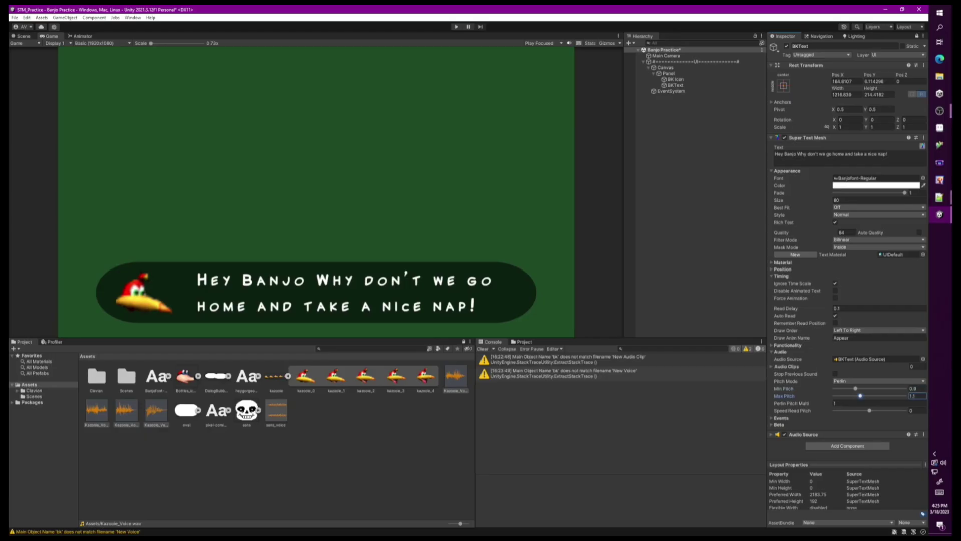
Step: Insert the tag <v=bk> before the "Hey Banjo" dialogue text and play the scene to test it
scroll(814, 150, down, 1)
click(814, 135)
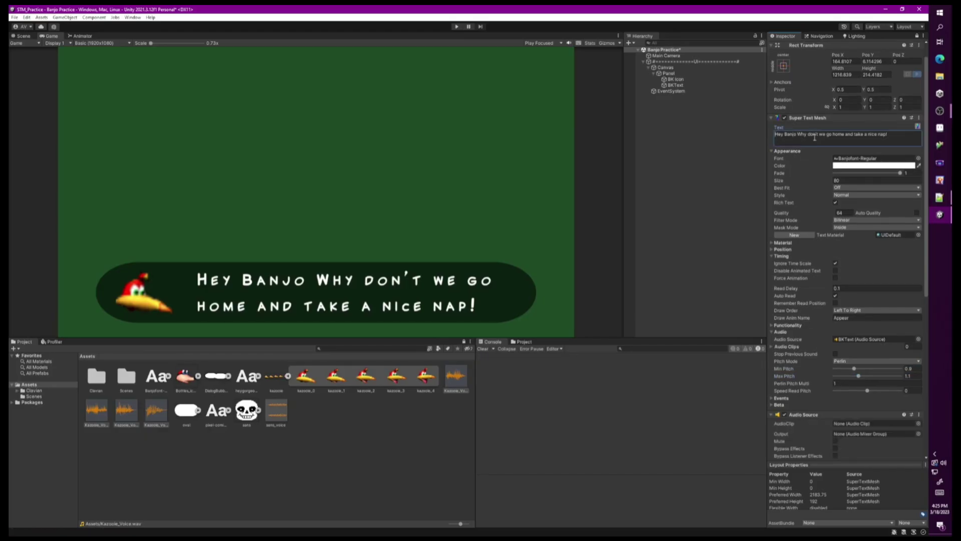
text(<v=bk>)
key(ctrl+p)
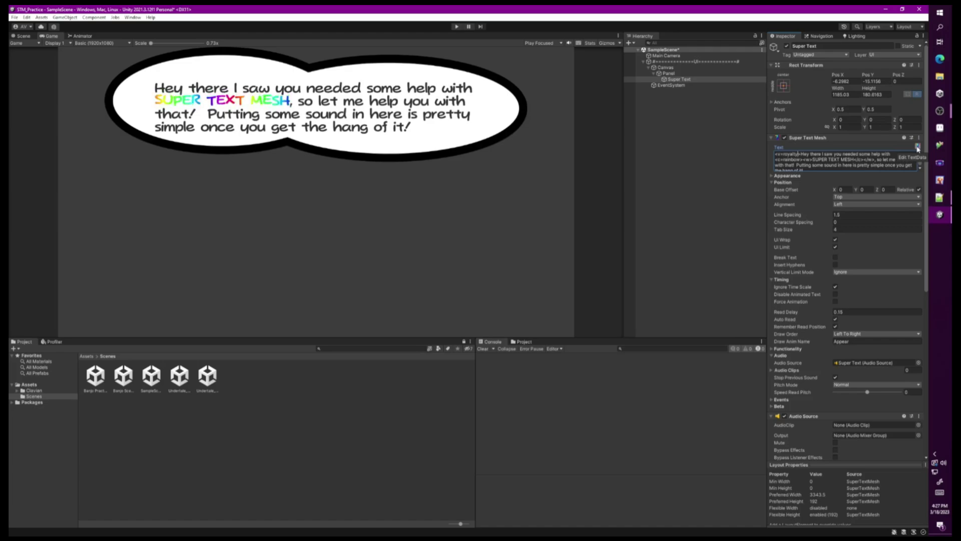
Step: In the SampleScene's Super Text text data, examine the tags of the typewriter voice
click(918, 147)
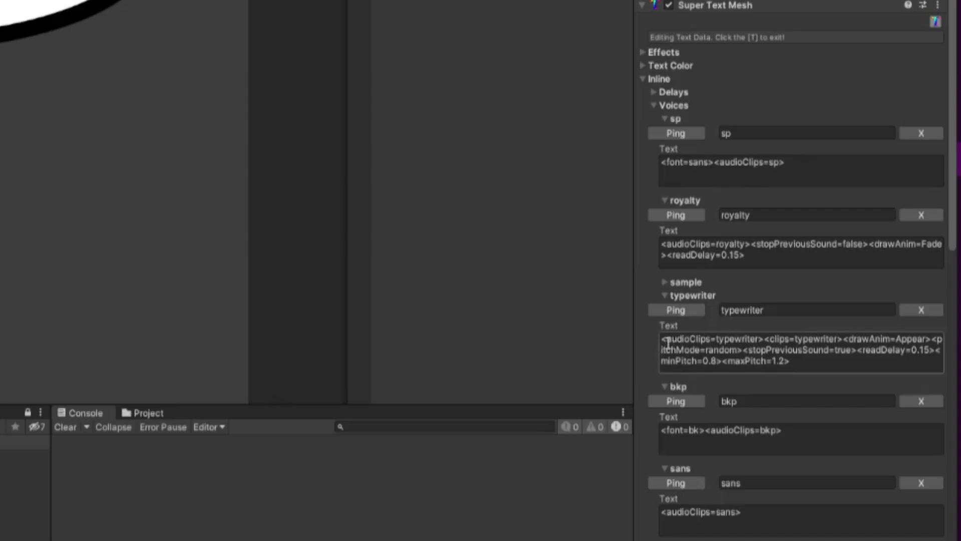
click(769, 339)
click(766, 339)
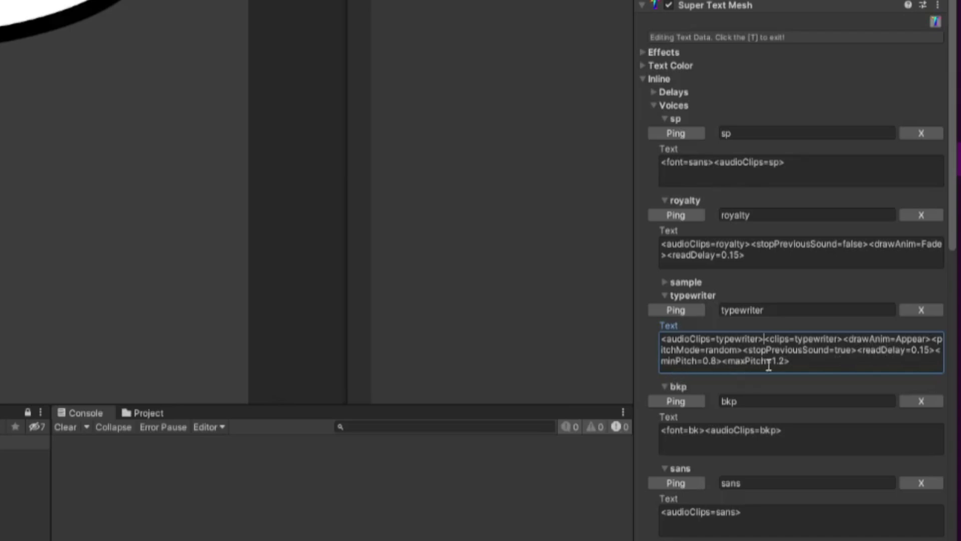
click(801, 364)
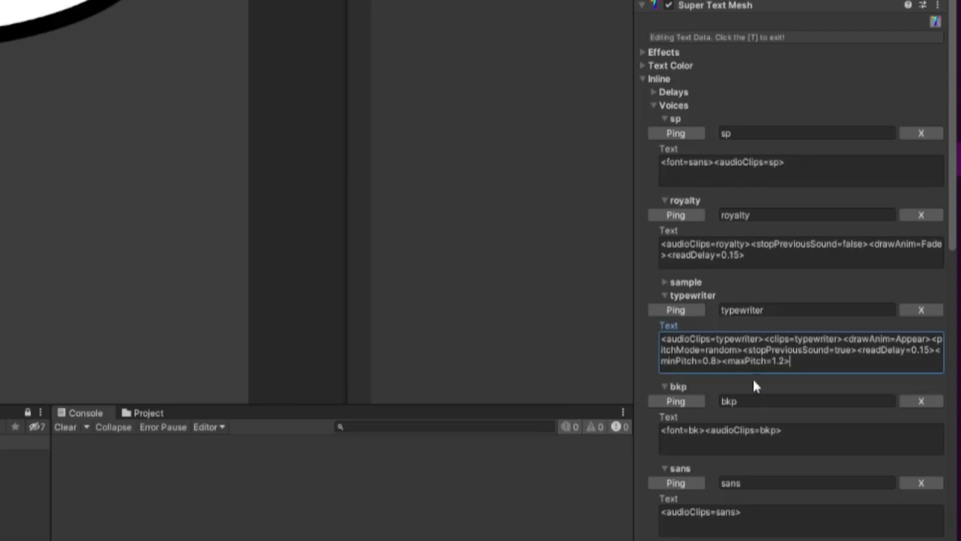